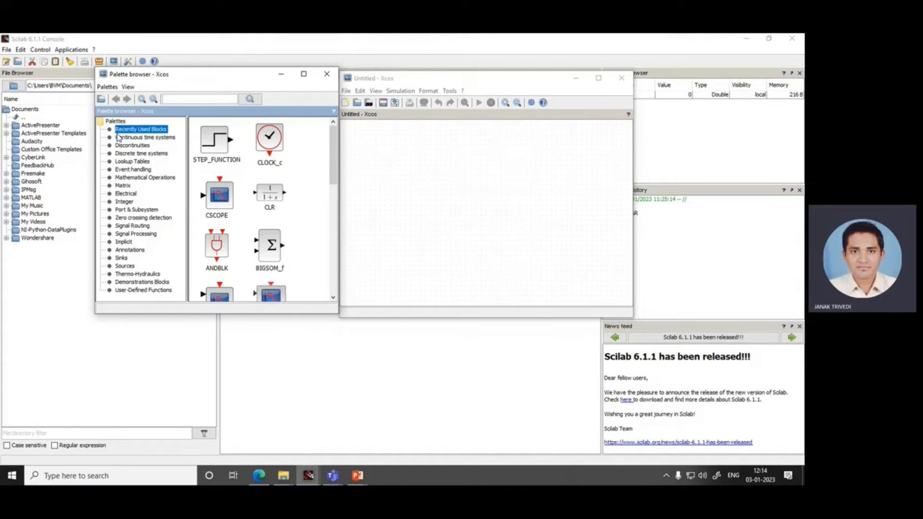
# Step: Enlarge the palette browser and examine the block categories from Continuous time systems through Integer
pyautogui.click(304, 73)
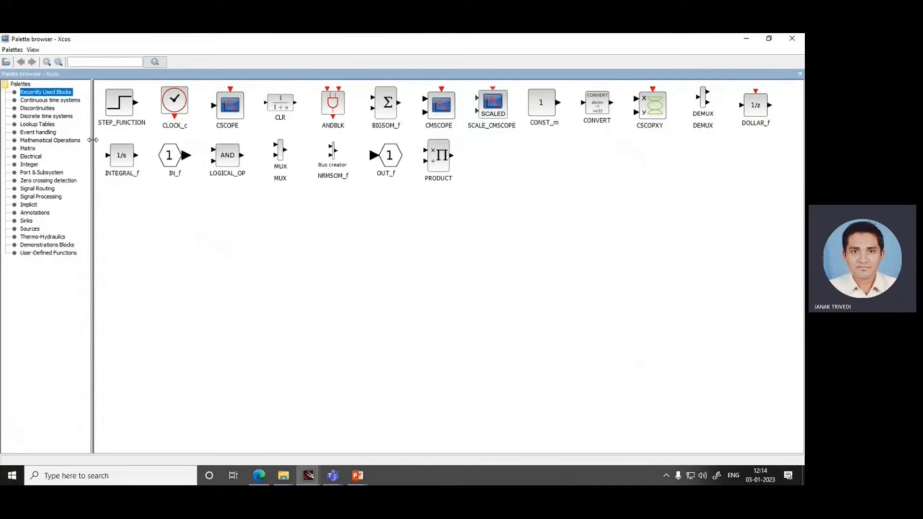
pyautogui.click(32, 100)
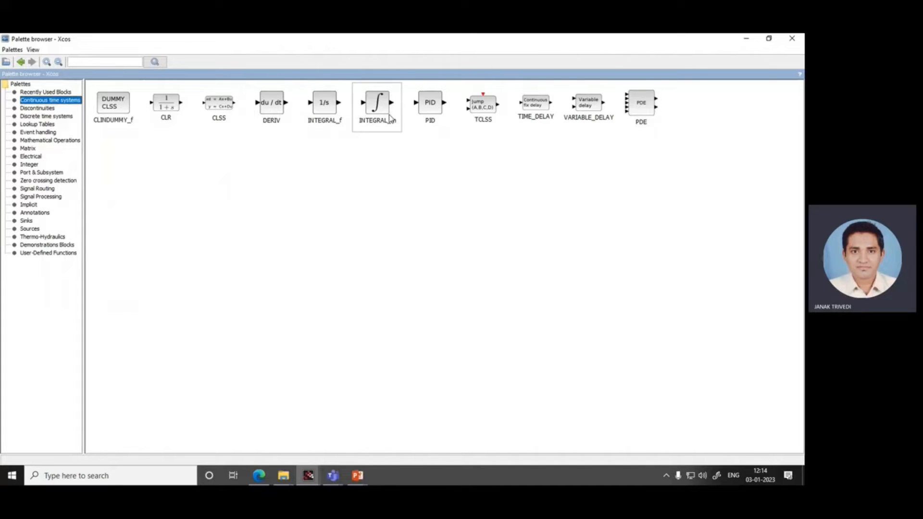
pyautogui.click(32, 110)
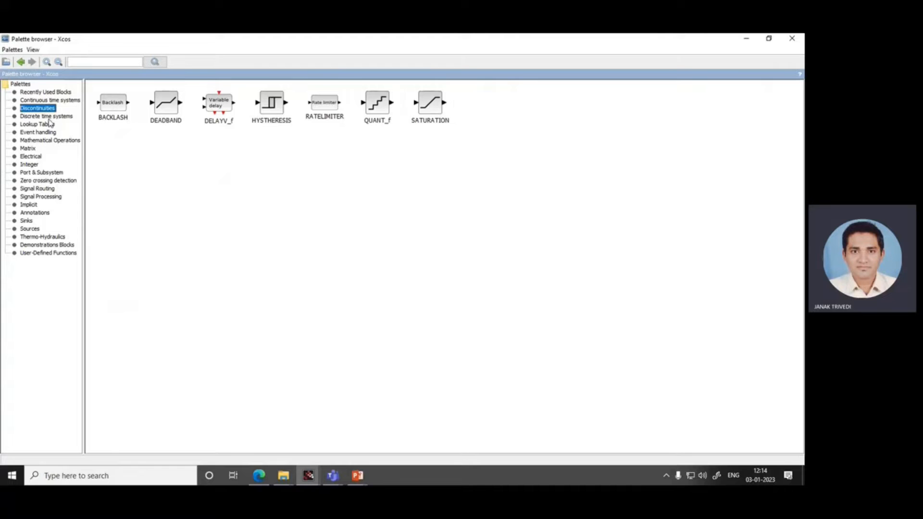
pyautogui.click(32, 117)
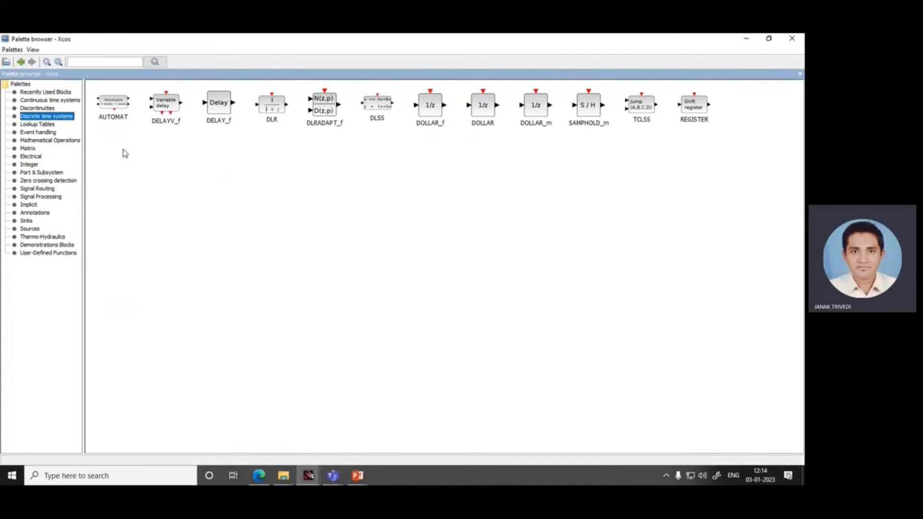
pyautogui.click(37, 125)
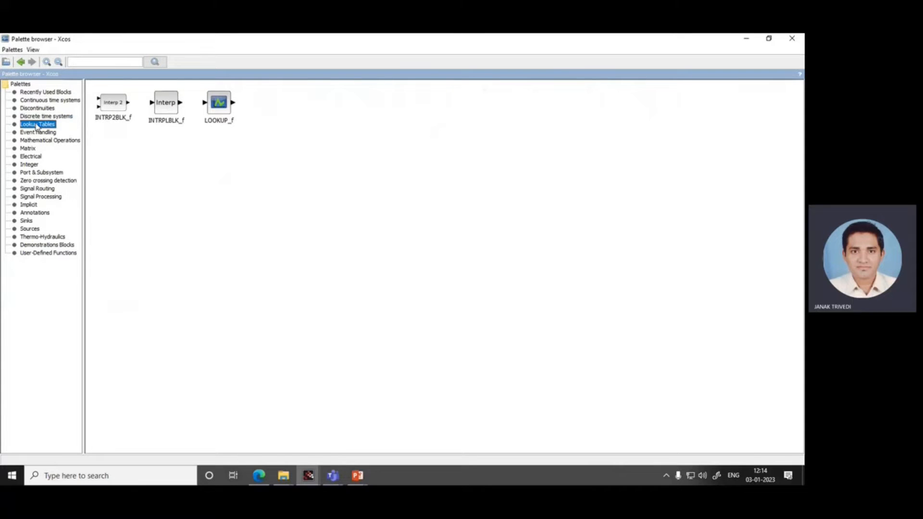
pyautogui.click(40, 133)
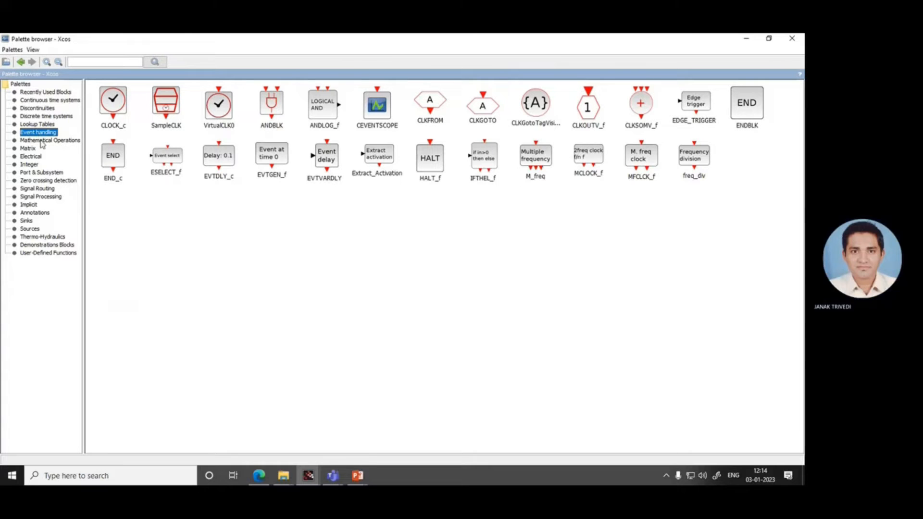
pyautogui.click(41, 140)
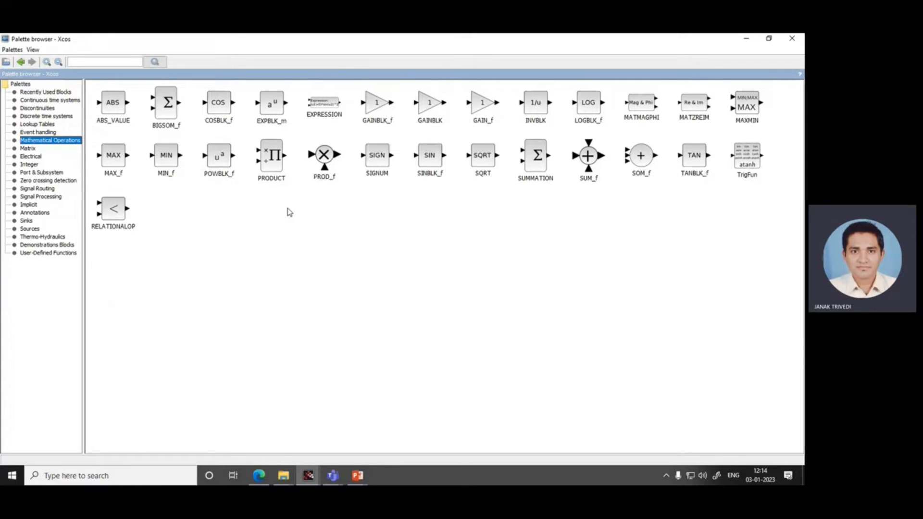
pyautogui.click(28, 149)
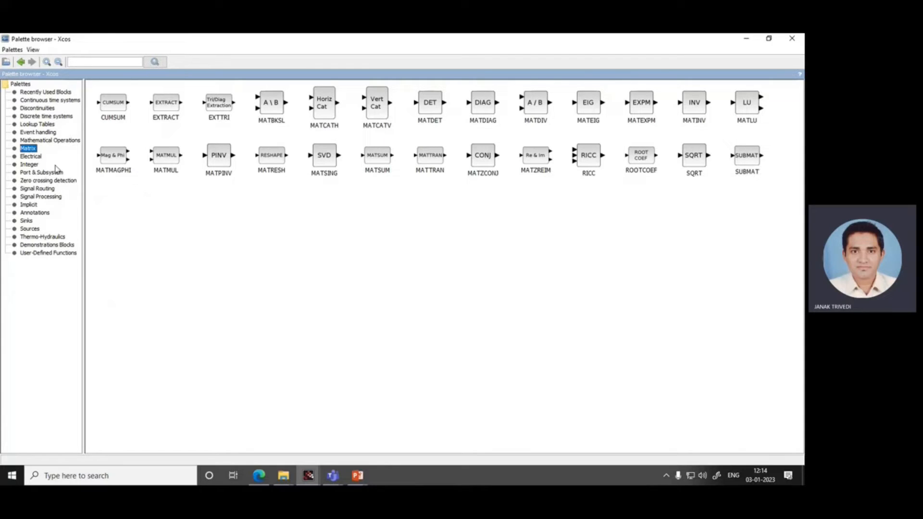
pyautogui.click(35, 157)
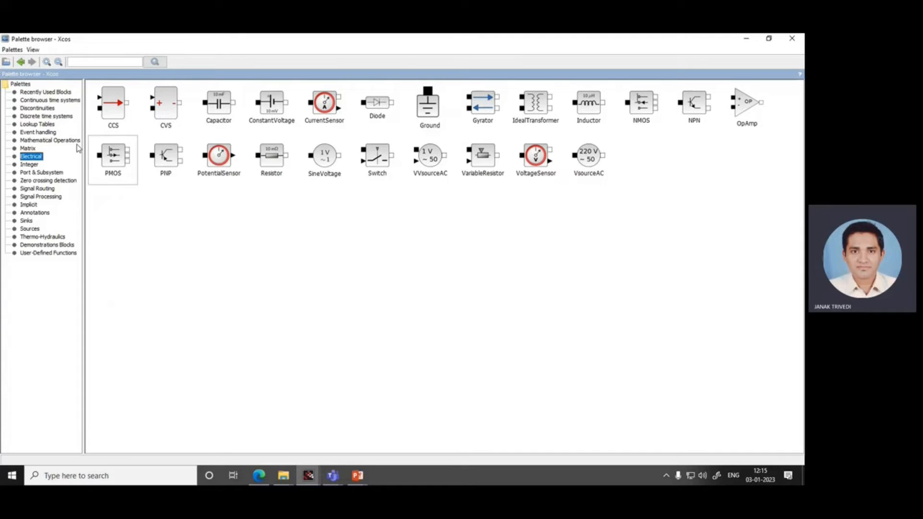
pyautogui.click(29, 164)
pyautogui.click(124, 130)
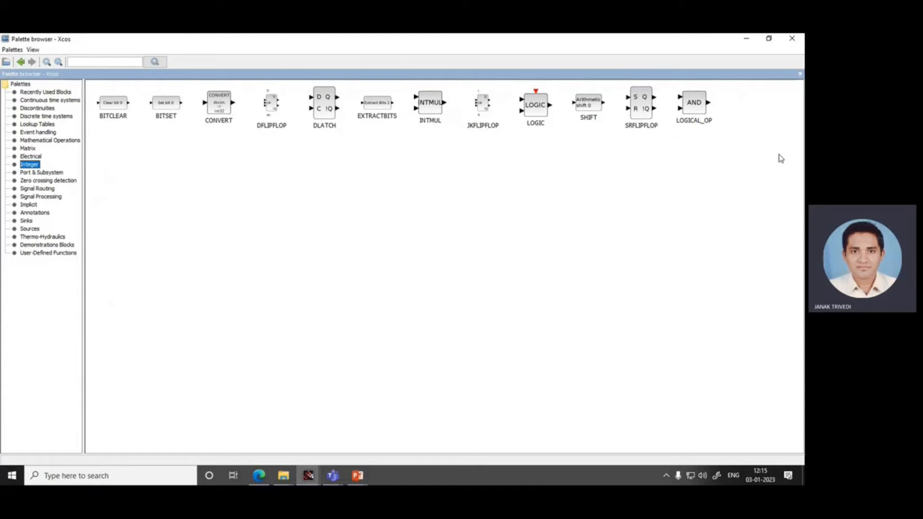
# Step: Examine the remaining block categories from Port & Subsystem through User-Defined Functions, restoring the palette browser to its smaller size
pyautogui.click(37, 172)
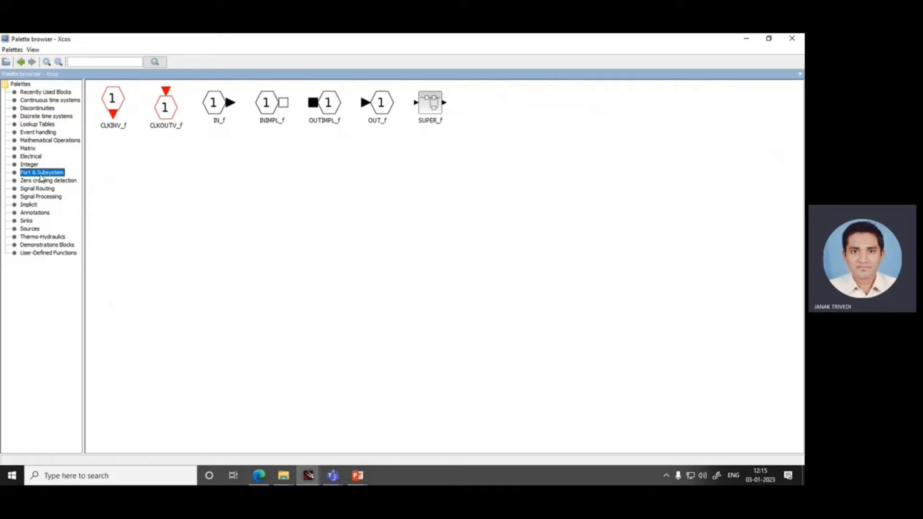
pyautogui.click(38, 182)
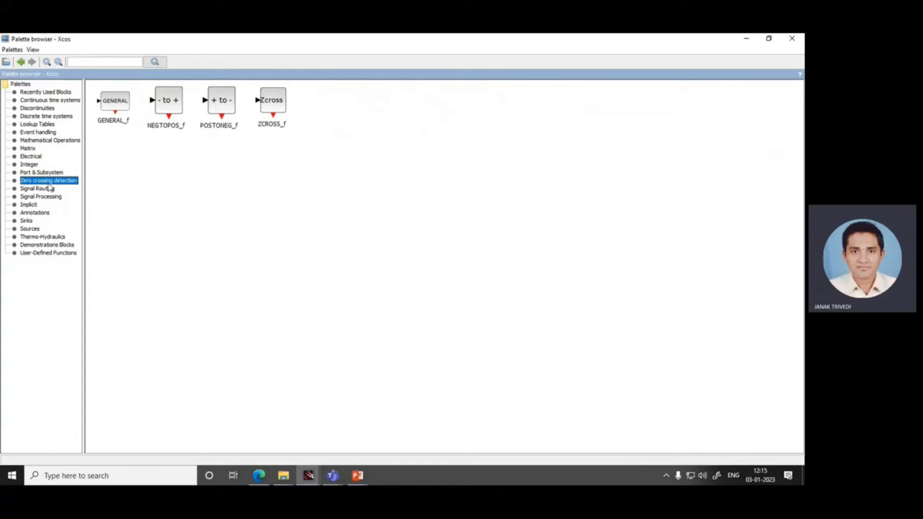
pyautogui.click(38, 191)
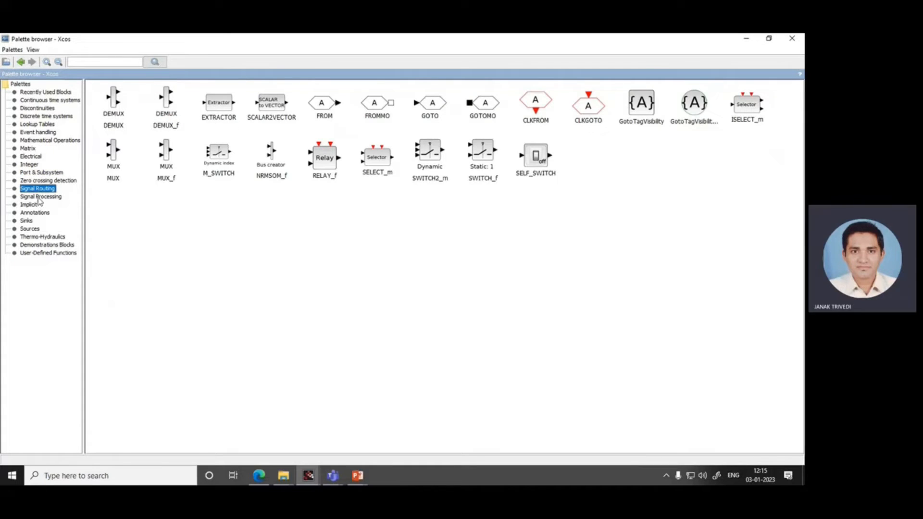
pyautogui.click(40, 199)
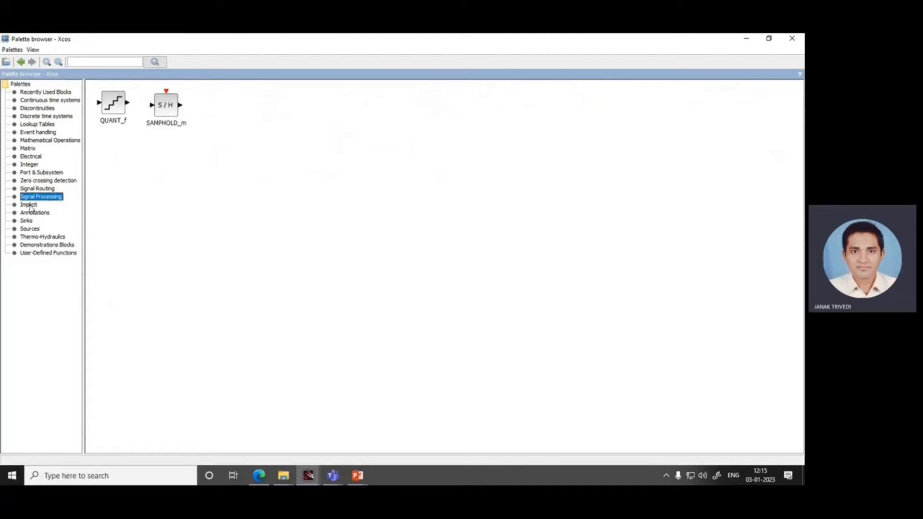
pyautogui.click(30, 207)
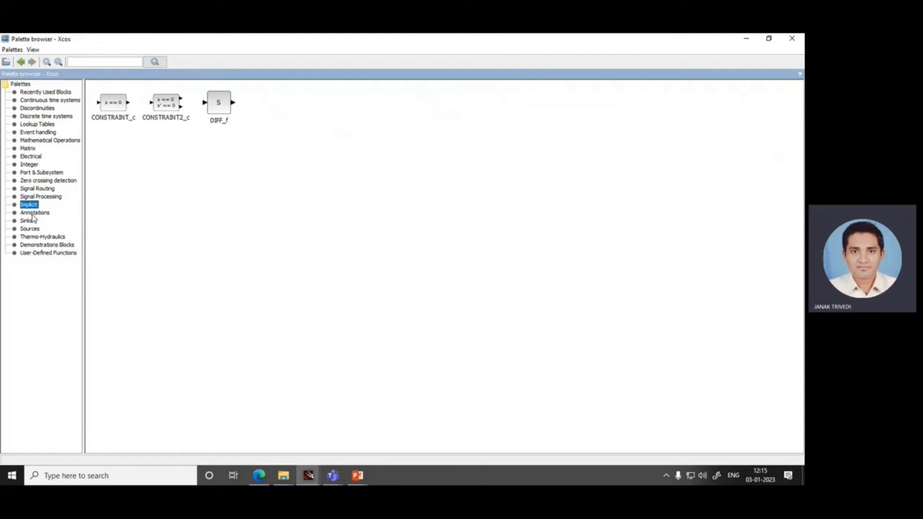
pyautogui.click(33, 214)
pyautogui.click(26, 221)
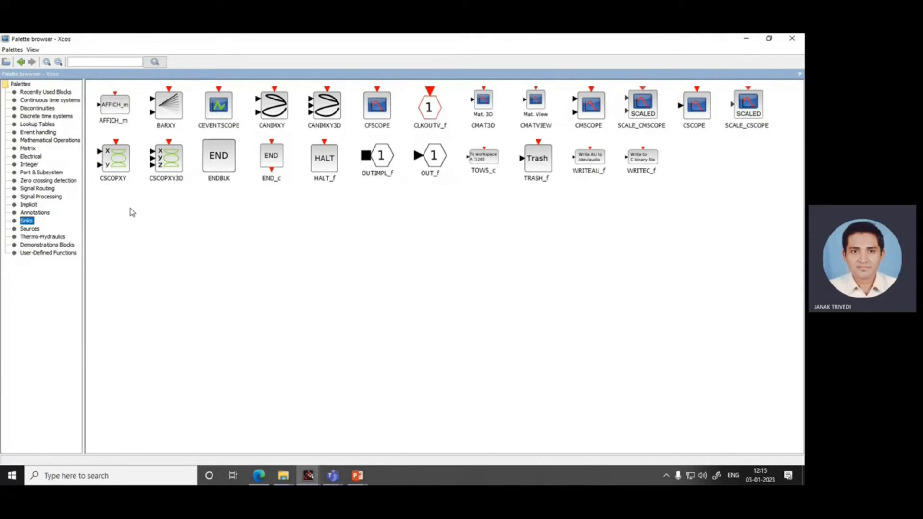
pyautogui.click(34, 231)
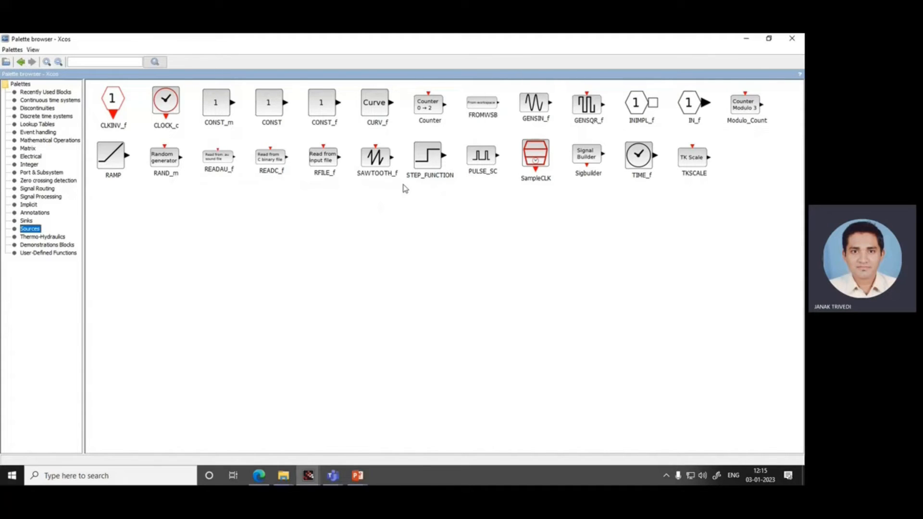
pyautogui.click(46, 237)
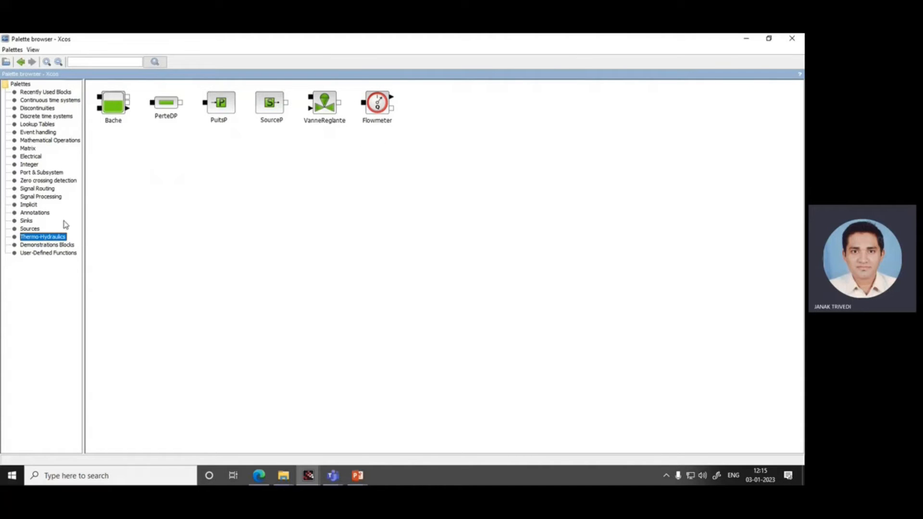
pyautogui.click(56, 246)
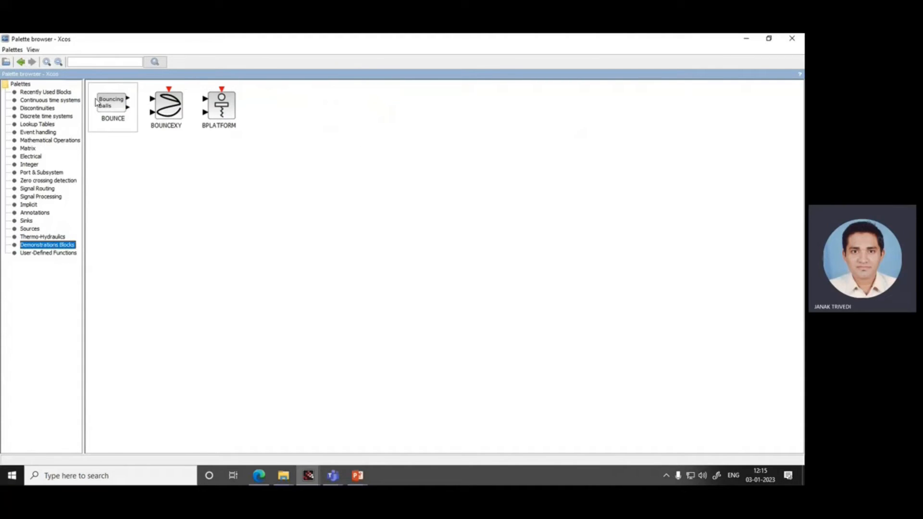
pyautogui.click(34, 254)
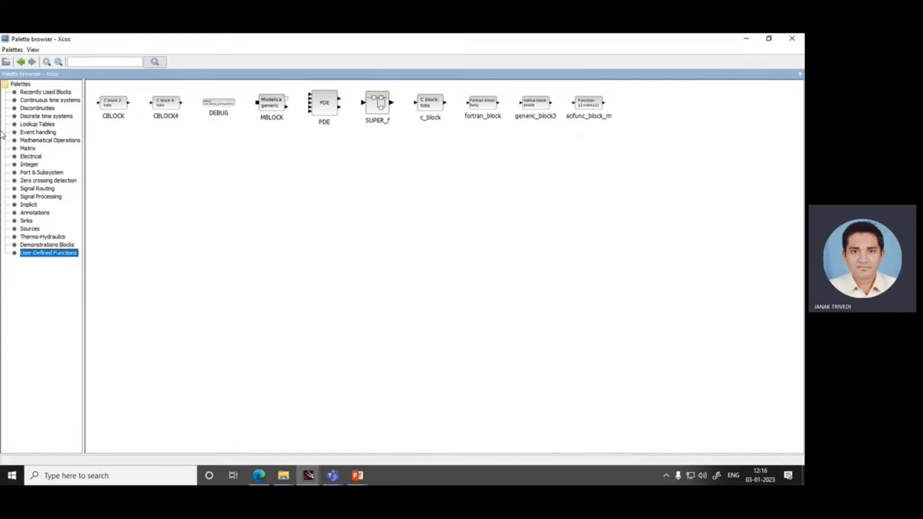
pyautogui.click(768, 41)
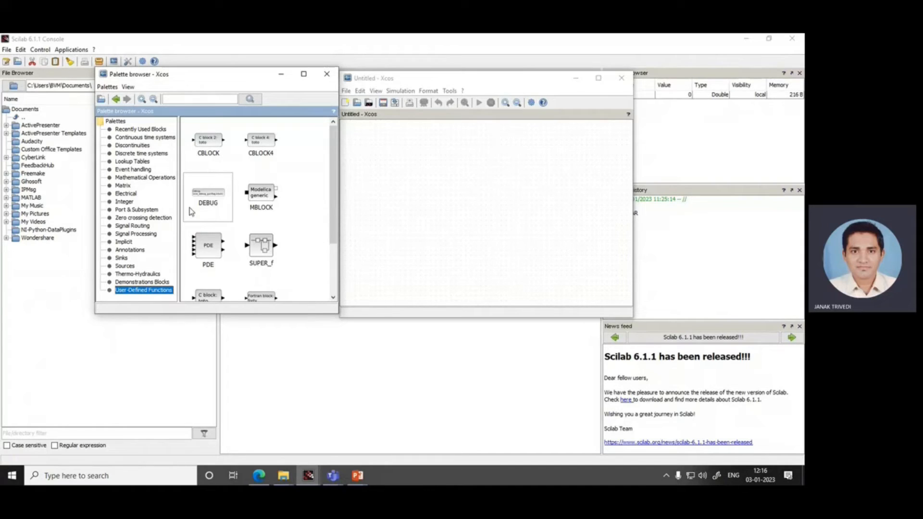
# Step: Add a CLR transfer function block from Continuous time systems and a CSCOPE block from Sinks beside it in the diagram
pyautogui.click(144, 138)
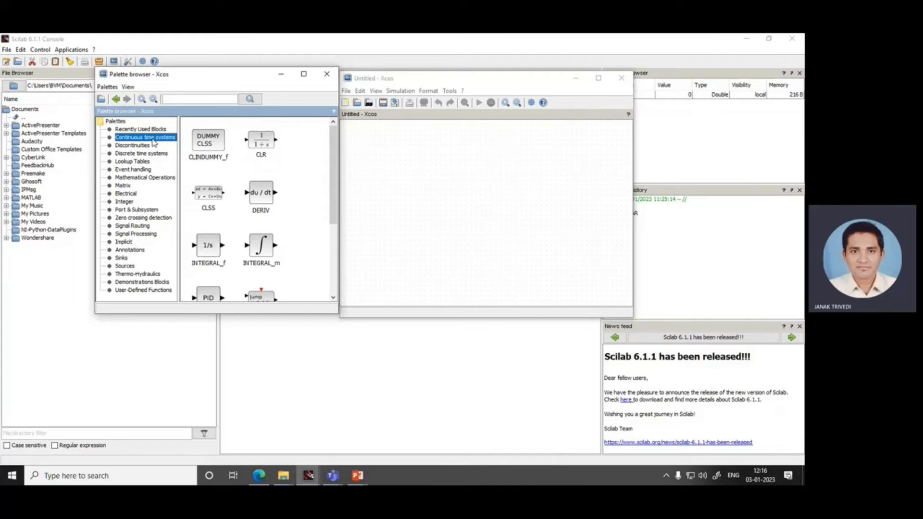
pyautogui.moveTo(260, 144); pyautogui.dragTo(420, 183)
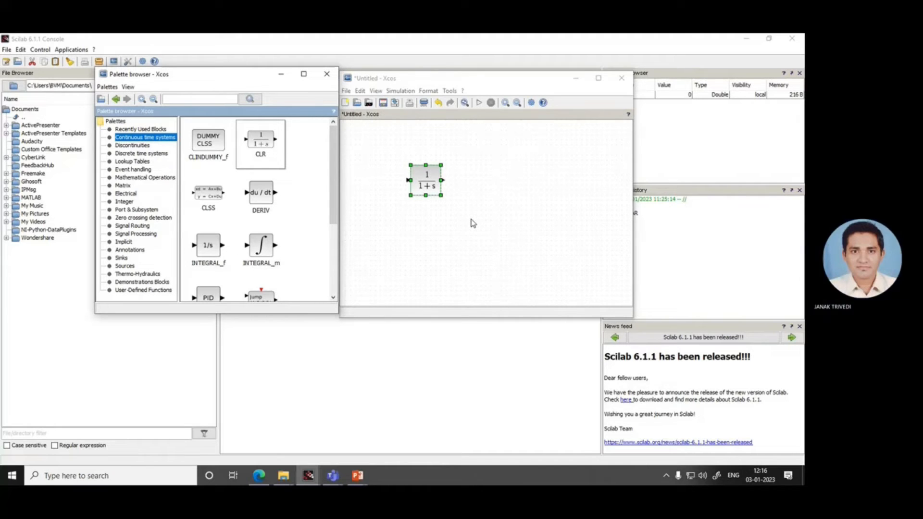
pyautogui.click(121, 258)
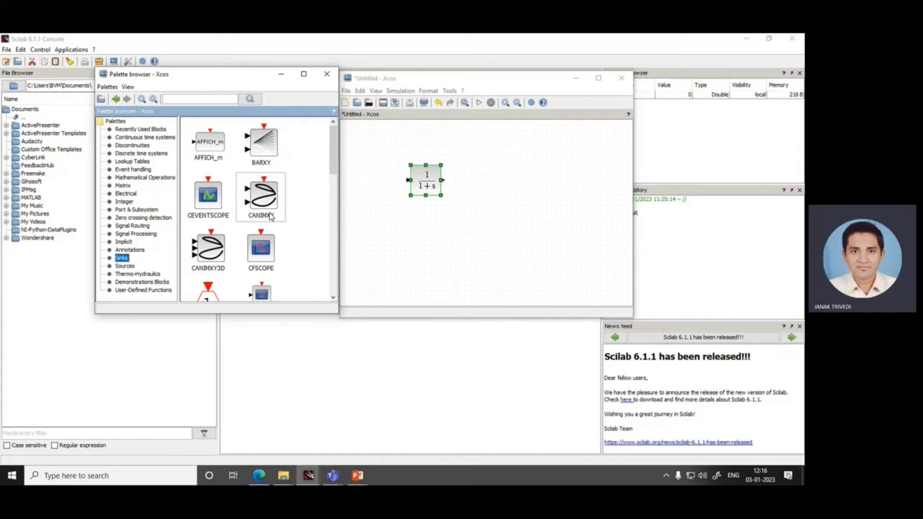
pyautogui.scroll(-6, 317, 207)
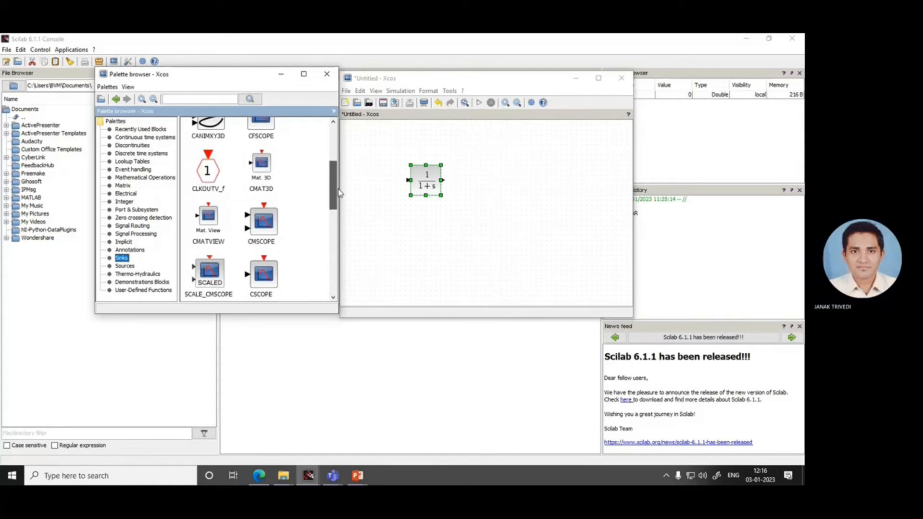
pyautogui.moveTo(262, 199); pyautogui.dragTo(487, 182)
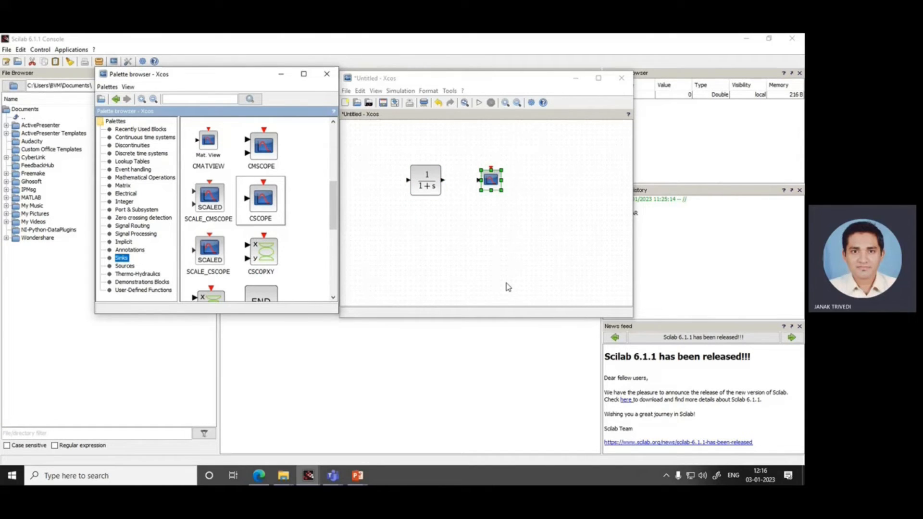
# Step: Add a CLOCK_c block above the scope and a STEP_FUNCTION block before the transfer function, both from Sources
pyautogui.click(124, 266)
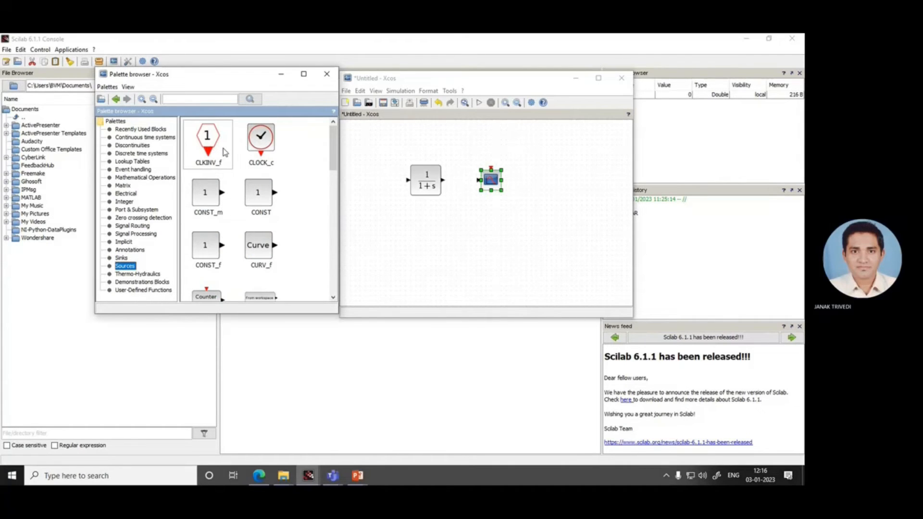
pyautogui.moveTo(261, 139); pyautogui.dragTo(499, 144)
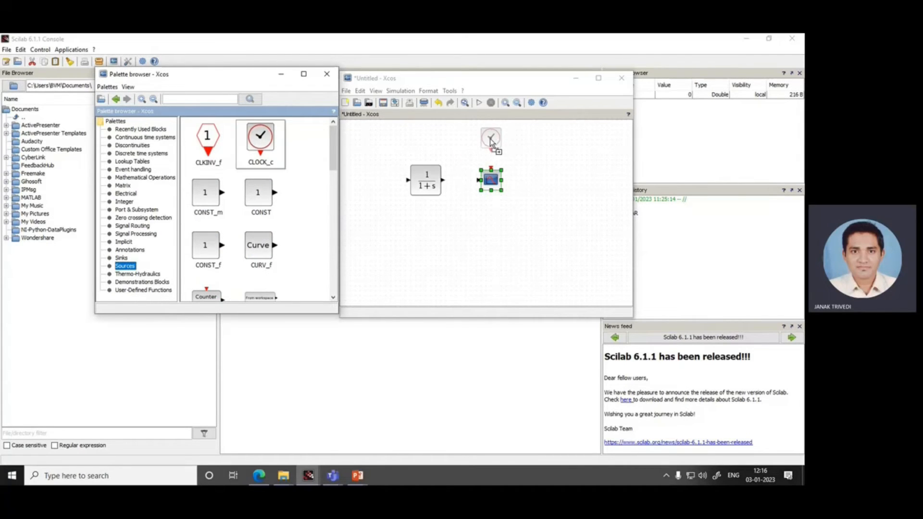
pyautogui.scroll(-1, 273, 222)
pyautogui.scroll(-2, 273, 222)
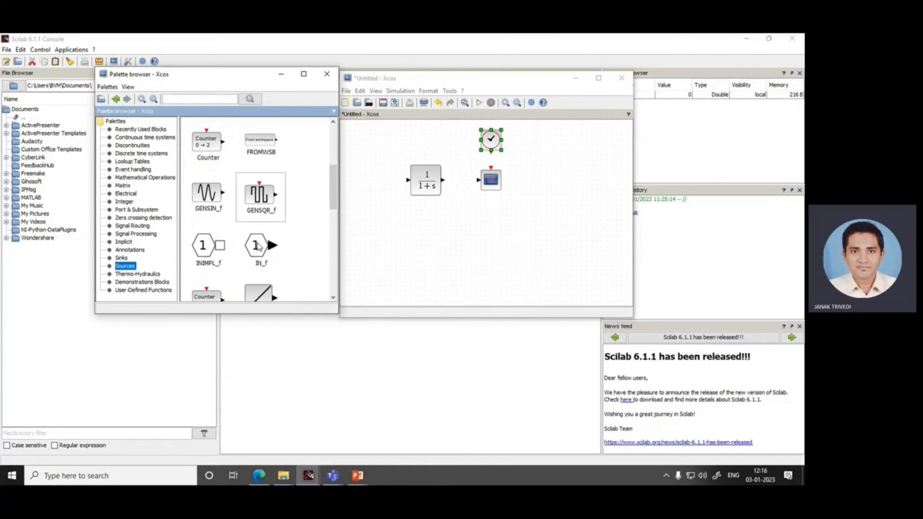
pyautogui.scroll(-1, 298, 231)
pyautogui.scroll(-3, 324, 241)
pyautogui.moveTo(259, 246); pyautogui.dragTo(365, 181)
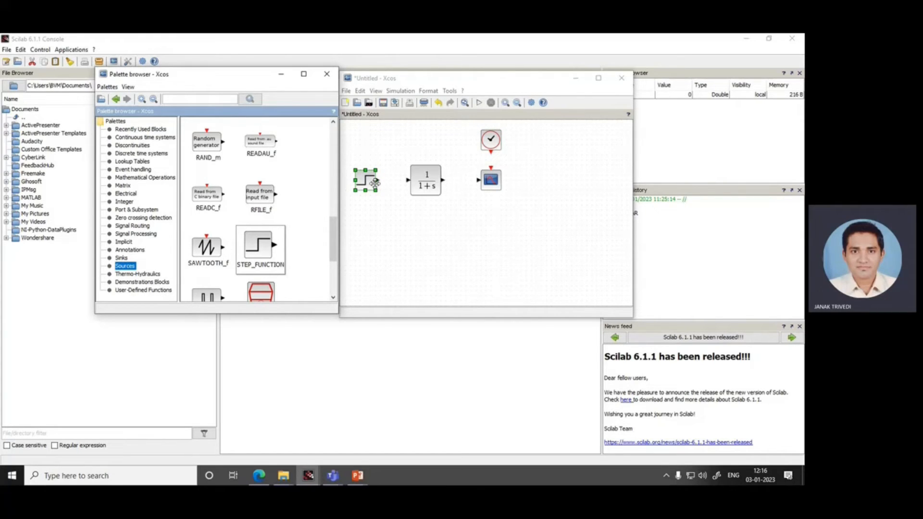
# Step: Connect the step source to the transfer function, the transfer function to the scope, and the clock to the scope's event input
pyautogui.click(281, 74)
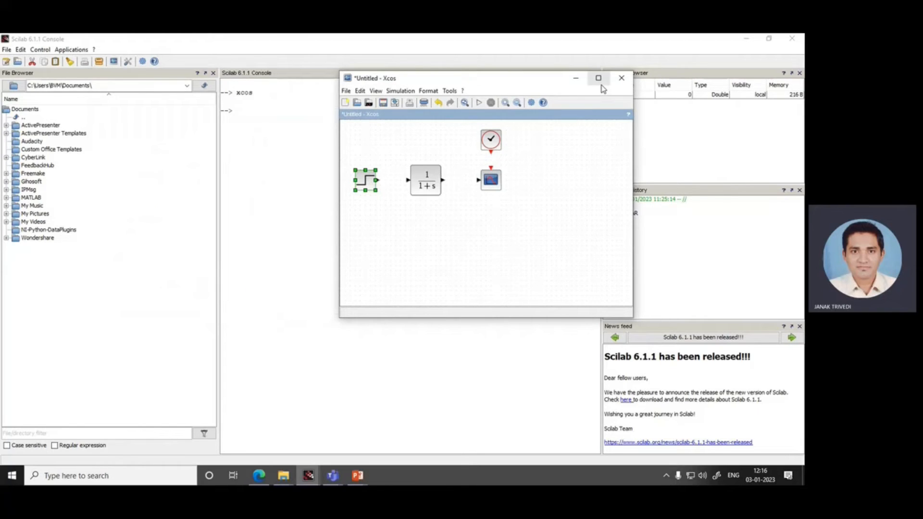
pyautogui.click(598, 78)
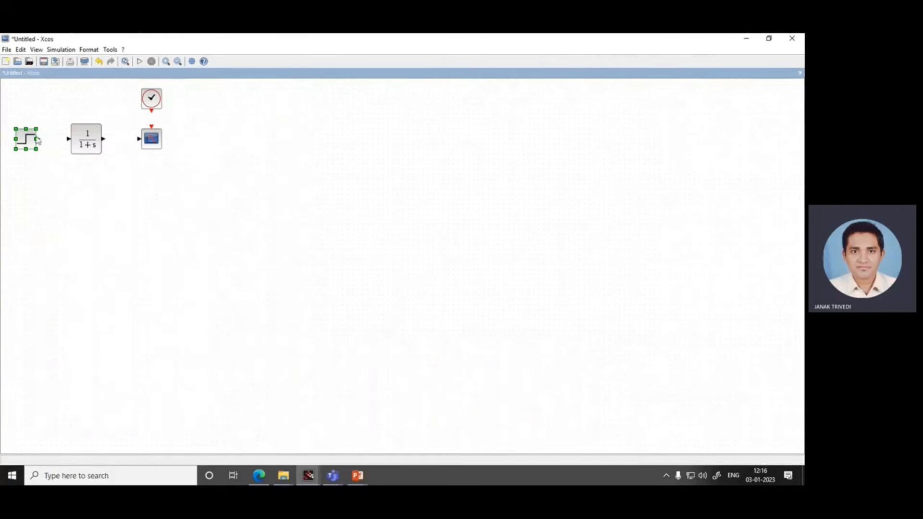
pyautogui.moveTo(2, 83); pyautogui.dragTo(231, 166)
pyautogui.click(147, 190)
pyautogui.moveTo(38, 141); pyautogui.dragTo(68, 141)
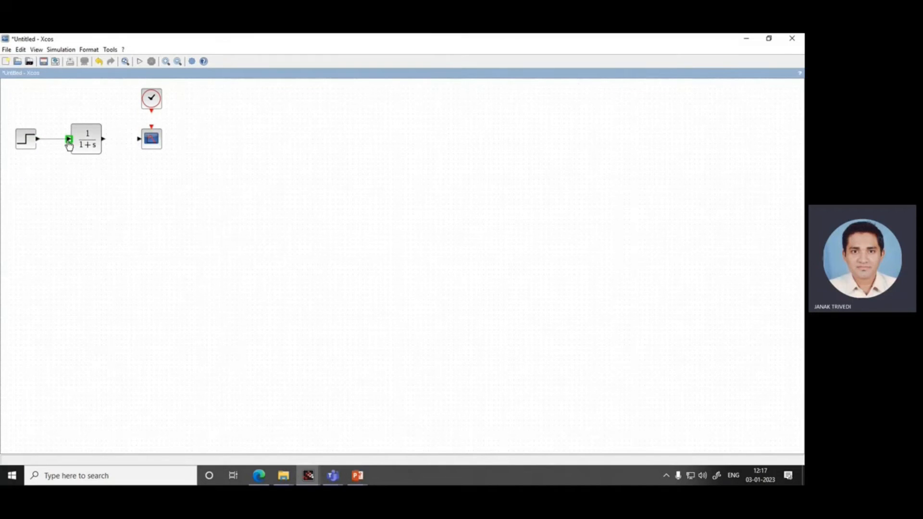
pyautogui.moveTo(69, 142); pyautogui.dragTo(141, 145)
pyautogui.moveTo(153, 139)
pyautogui.moveTo(152, 112); pyautogui.dragTo(151, 136)
pyautogui.click(208, 216)
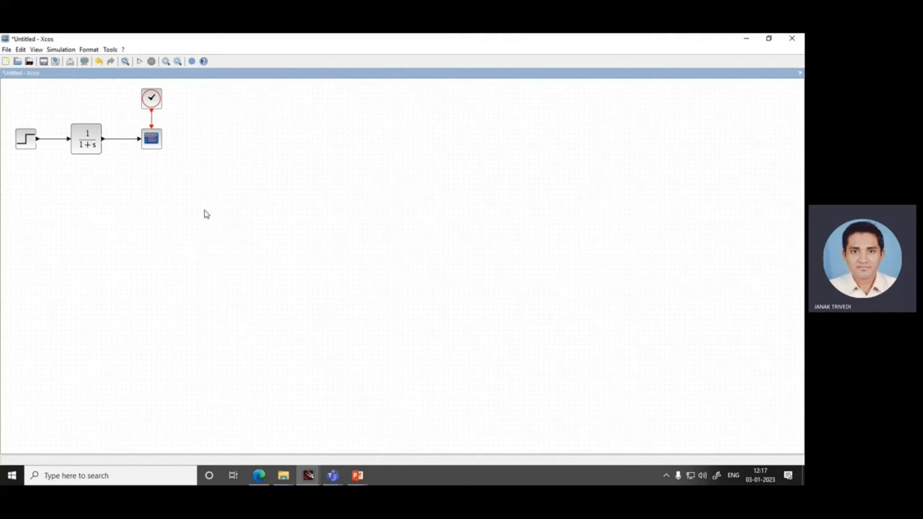
pyautogui.click(768, 38)
pyautogui.moveTo(458, 103); pyautogui.dragTo(441, 102)
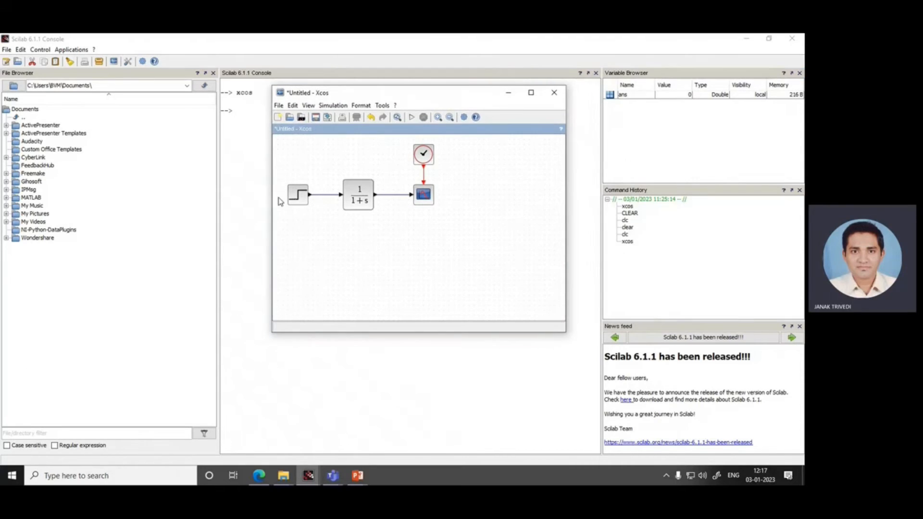
# Step: Examine the block parameters of the scope, the transfer function and the step source without changing them
pyautogui.click(423, 195)
pyautogui.doubleClick(423, 194)
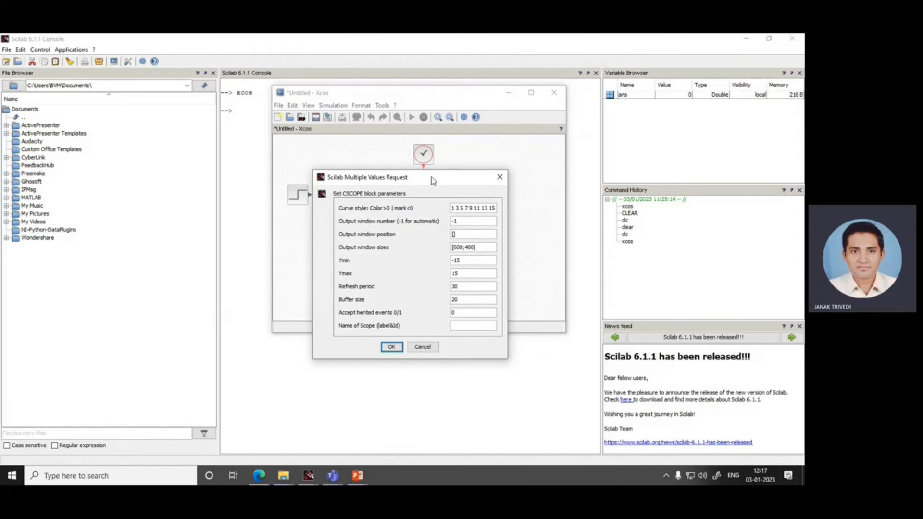
pyautogui.moveTo(433, 180); pyautogui.dragTo(422, 225)
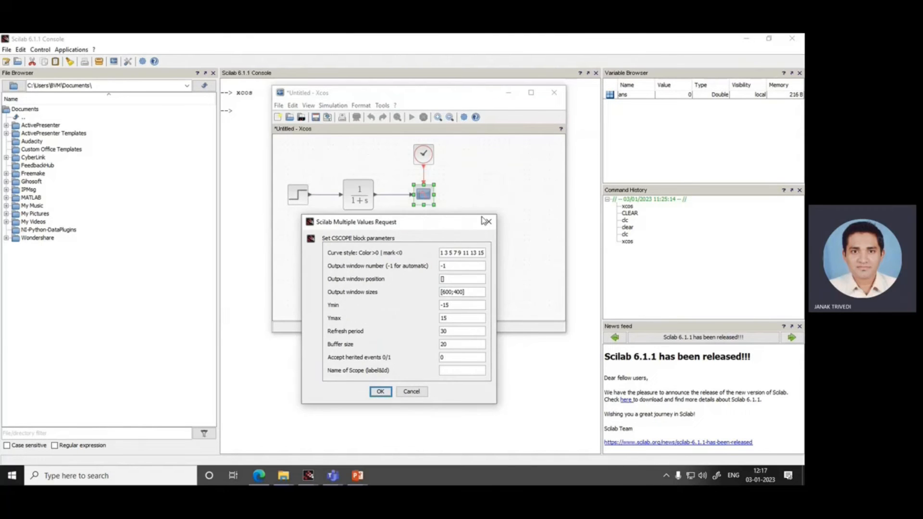
pyautogui.click(488, 221)
pyautogui.click(354, 187)
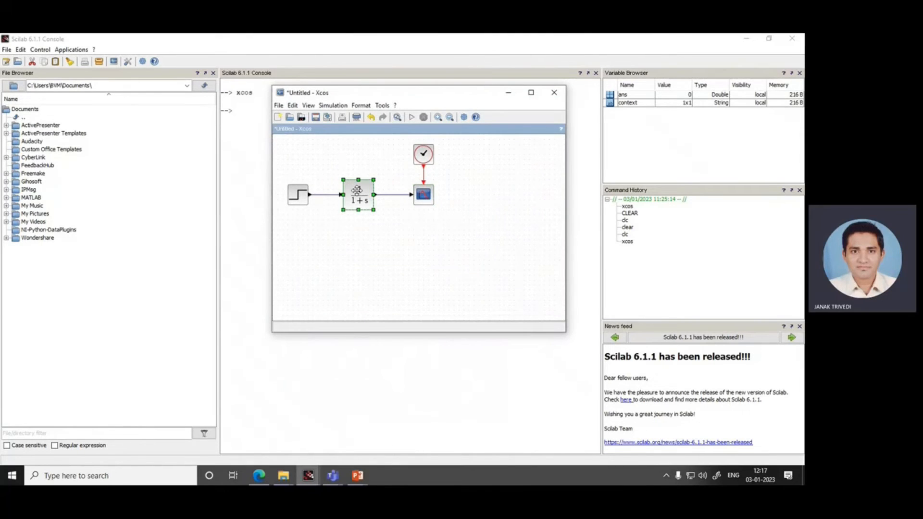
pyautogui.doubleClick(359, 191)
pyautogui.click(469, 229)
pyautogui.click(298, 194)
pyautogui.doubleClick(298, 194)
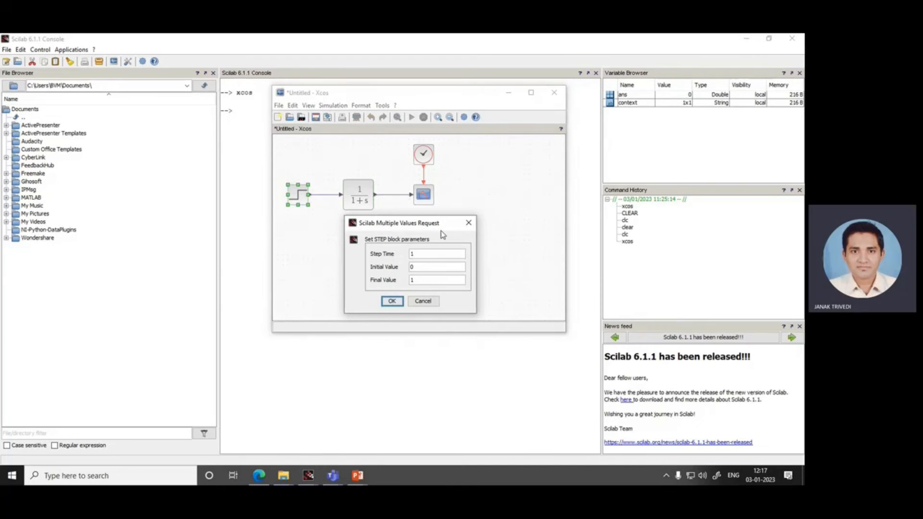
pyautogui.click(469, 222)
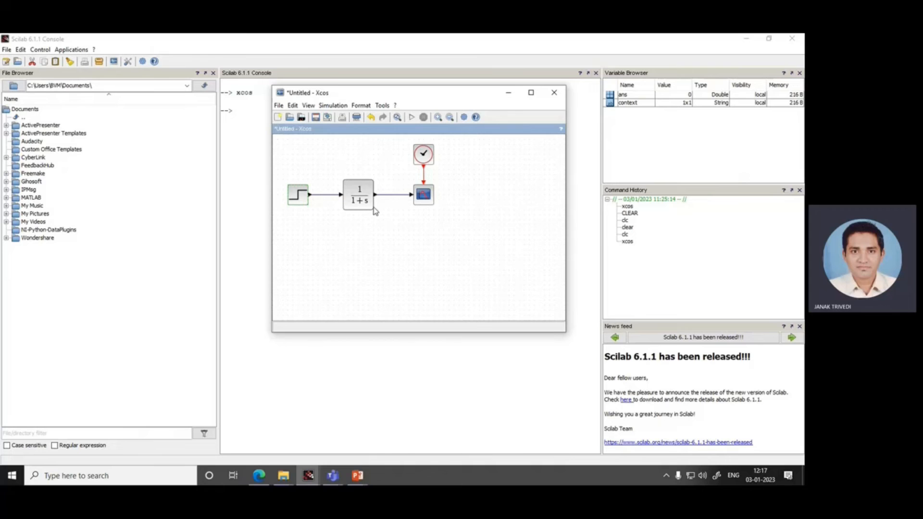
# Step: Move the transfer function block lower in the diagram and align it with the step source and scope using middle alignment
pyautogui.click(464, 253)
pyautogui.moveTo(364, 200); pyautogui.dragTo(354, 281)
pyautogui.moveTo(283, 166); pyautogui.dragTo(454, 299)
pyautogui.rightClick(348, 271)
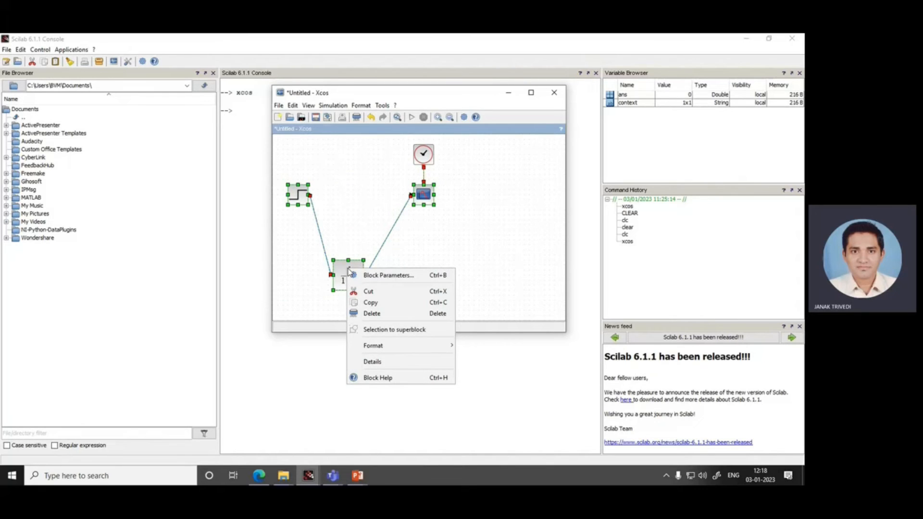
pyautogui.moveTo(378, 350)
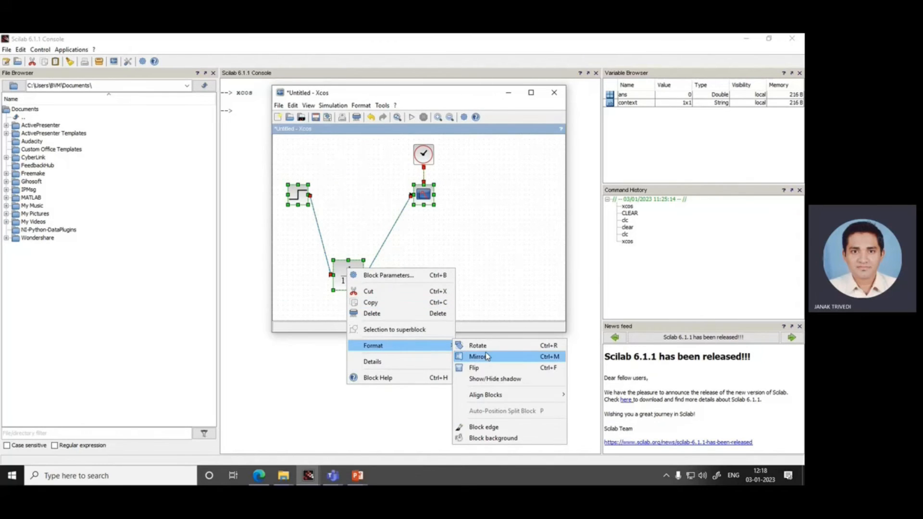
pyautogui.moveTo(491, 398)
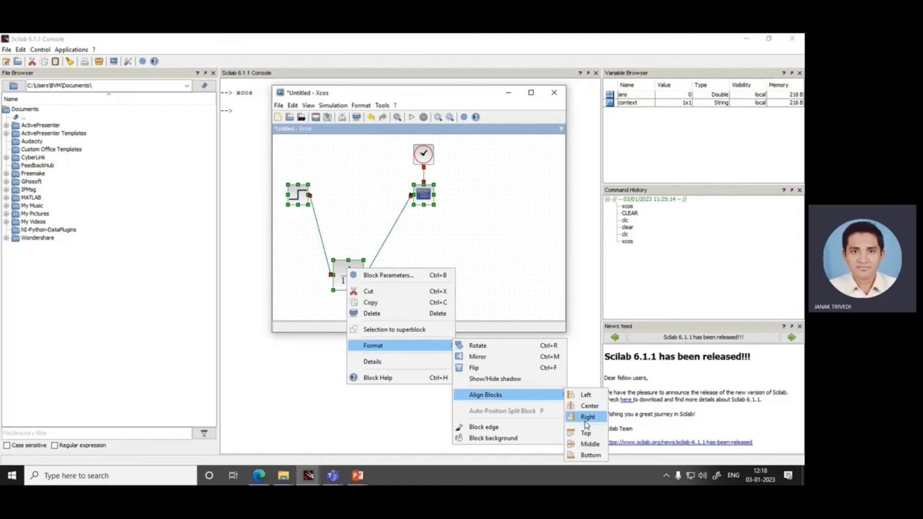
pyautogui.click(591, 445)
pyautogui.click(506, 277)
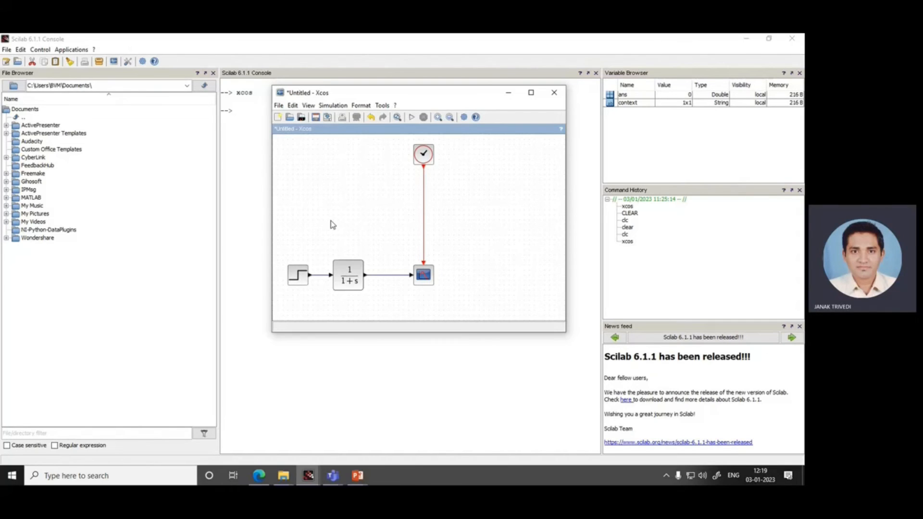
# Step: Run the simulation with the default scope range, view the step response plot and close it
pyautogui.click(412, 119)
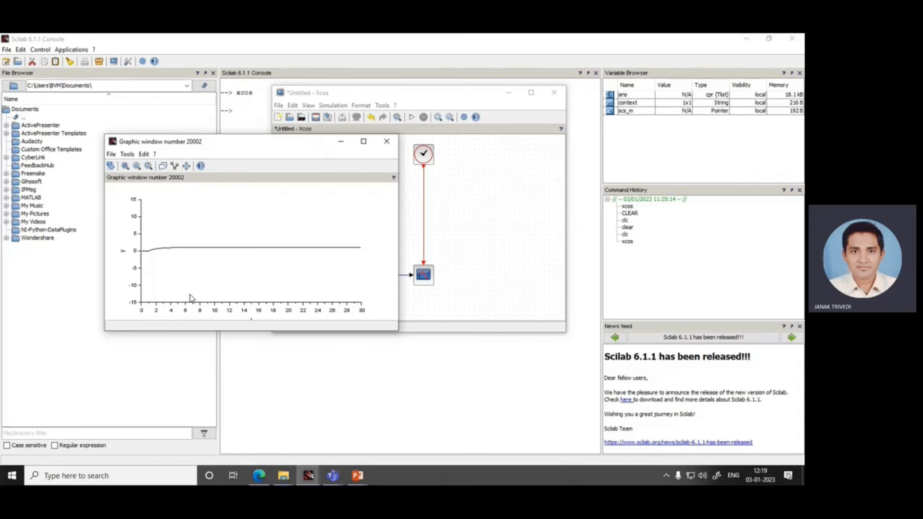
pyautogui.click(387, 141)
# Step: Set the scope's Ymin to 0 and Ymax to 2, and rerun the simulation to view the response
pyautogui.doubleClick(423, 275)
pyautogui.doubleClick(457, 260)
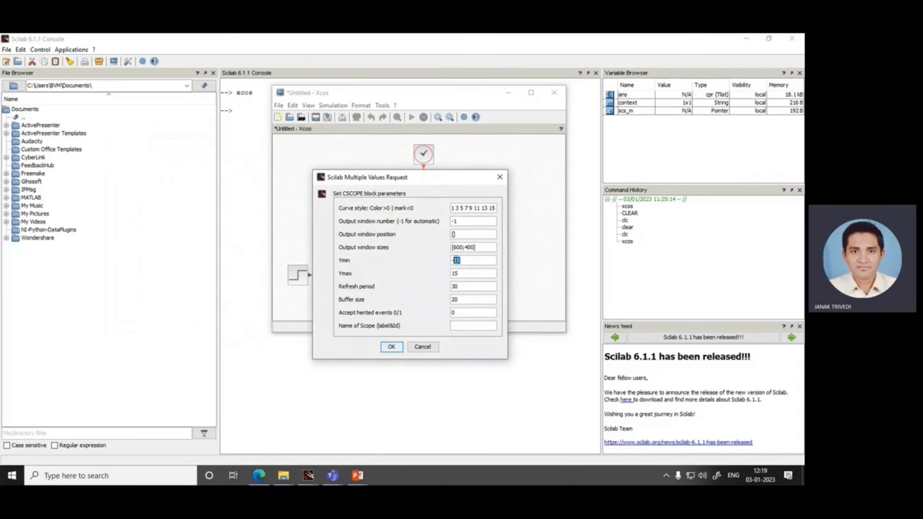
pyautogui.press('BackSpace')
pyautogui.press('BackSpace')
pyautogui.write('0')
pyautogui.doubleClick(464, 274)
pyautogui.write('2')
pyautogui.click(479, 285)
pyautogui.click(391, 347)
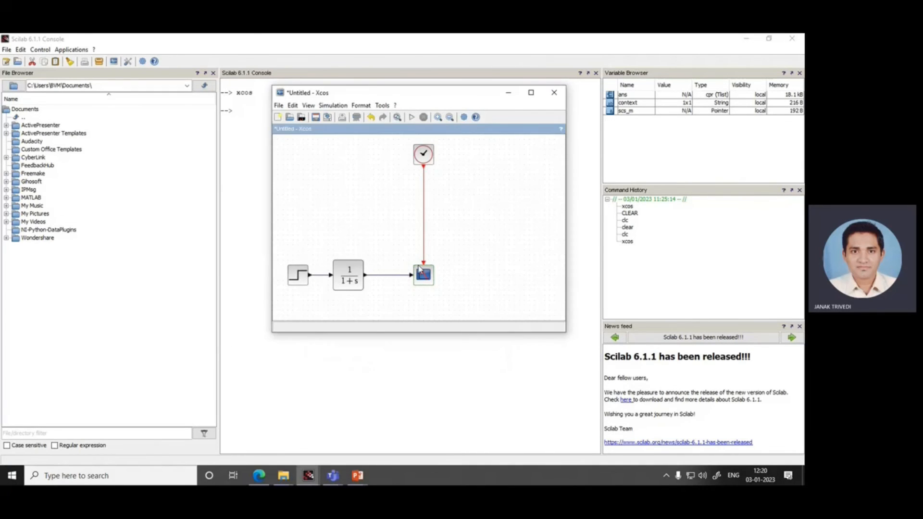
pyautogui.click(411, 118)
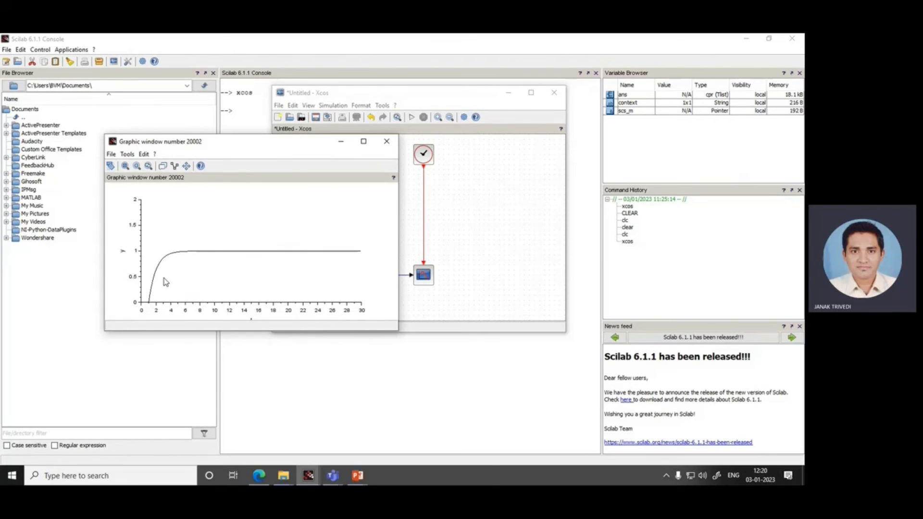
pyautogui.click(387, 142)
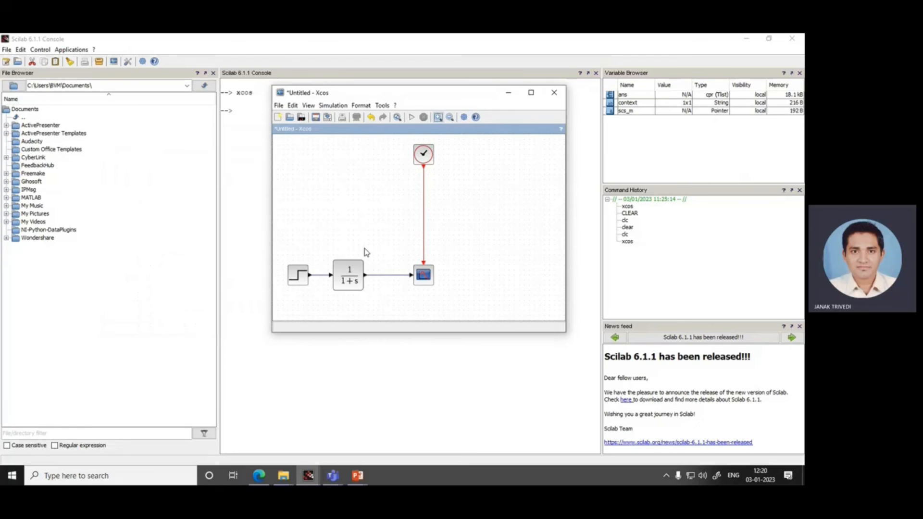
# Step: Set the step source's step time to 0 and rerun the simulation to check the response
pyautogui.doubleClick(303, 278)
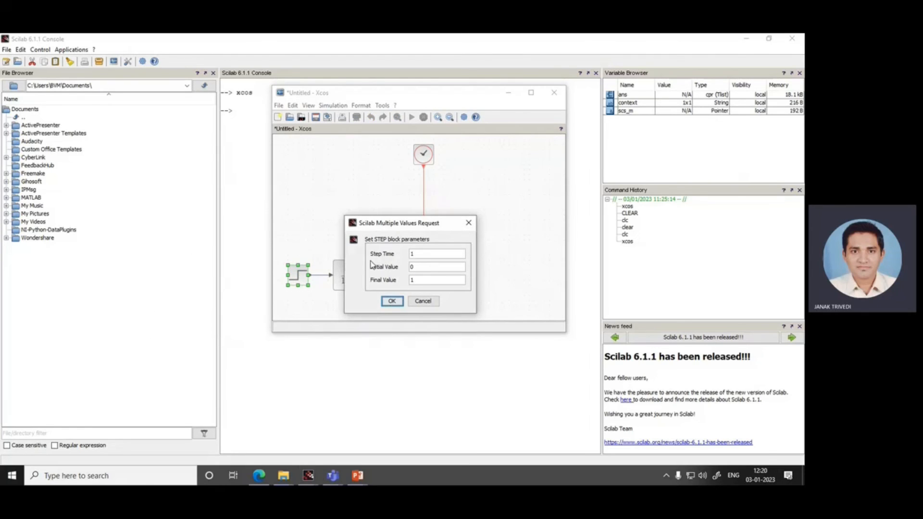
pyautogui.doubleClick(412, 254)
pyautogui.click(391, 301)
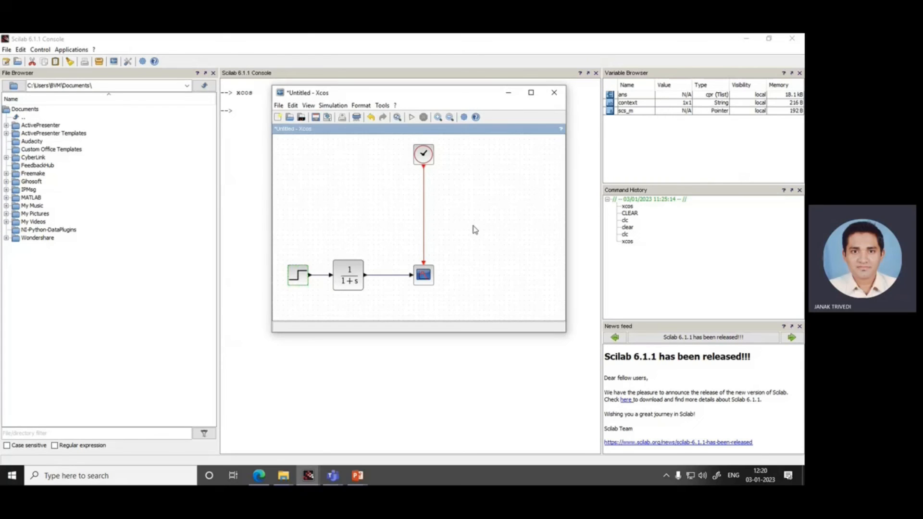
pyautogui.click(412, 117)
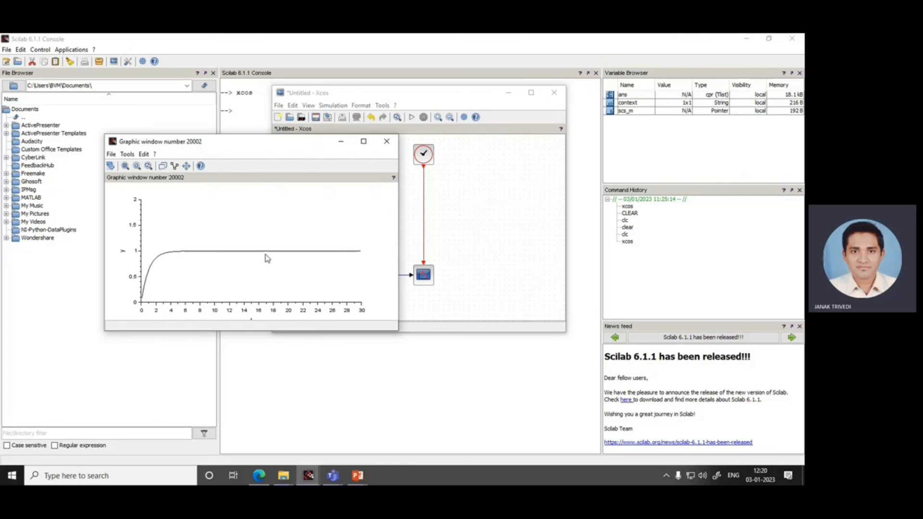
pyautogui.click(393, 144)
# Step: Set the clock's initialisation time to 0 and simulate the model again to view the plot
pyautogui.doubleClick(423, 153)
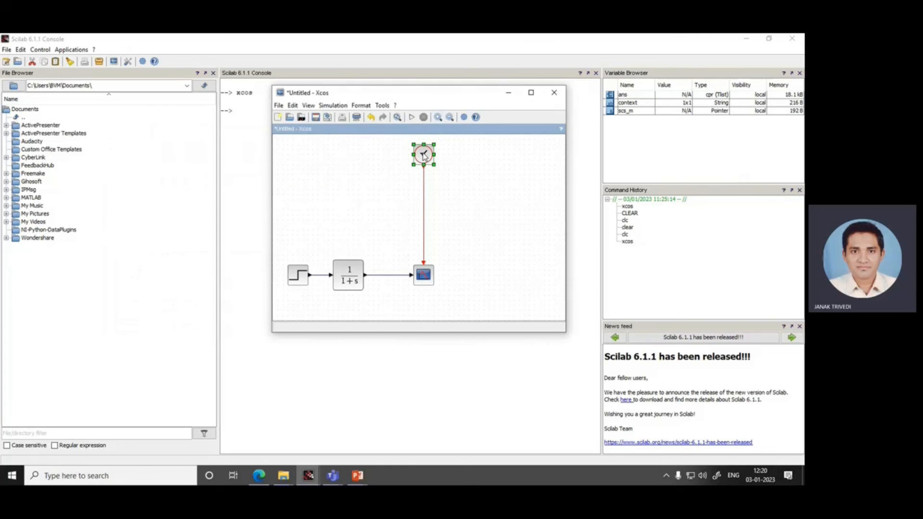
pyautogui.moveTo(446, 289); pyautogui.dragTo(408, 291)
pyautogui.write('0')
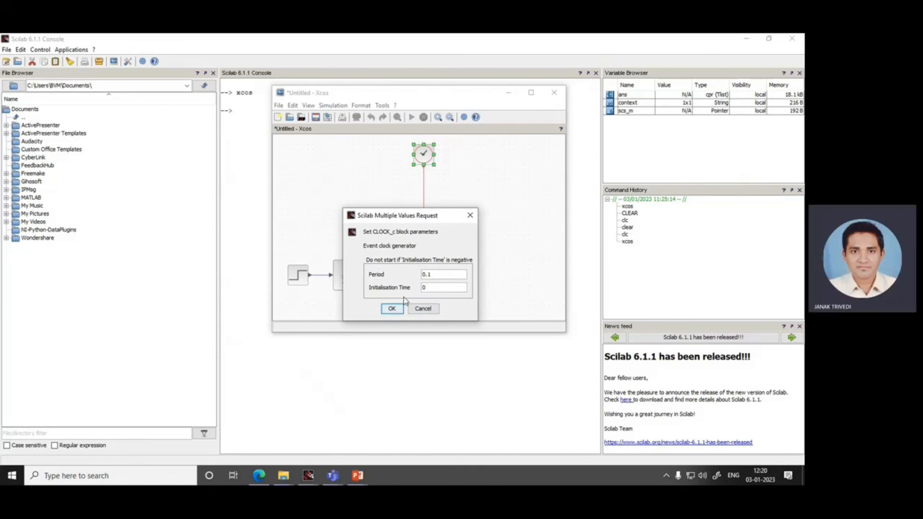
pyautogui.click(392, 309)
pyautogui.click(412, 117)
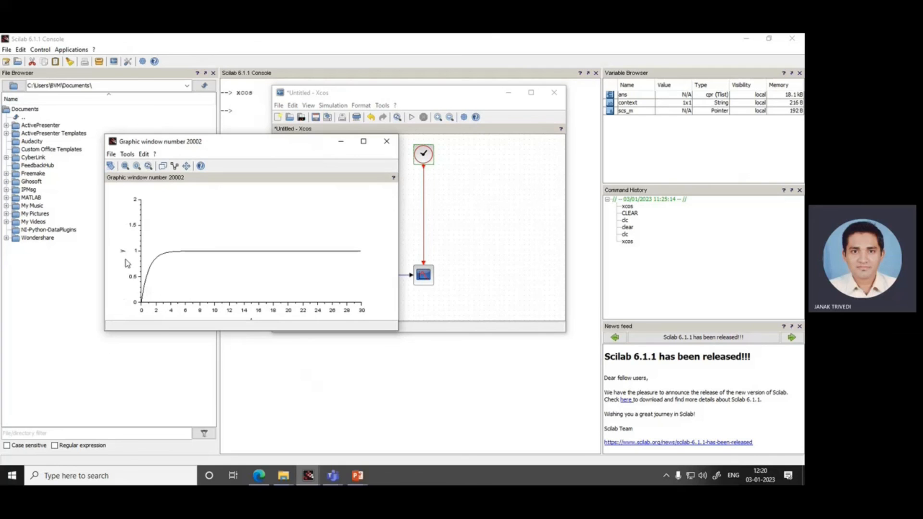
pyautogui.click(388, 143)
# Step: Set the transfer function's numerator to 5 and denominator to 6+s, and simulate its step response
pyautogui.doubleClick(357, 269)
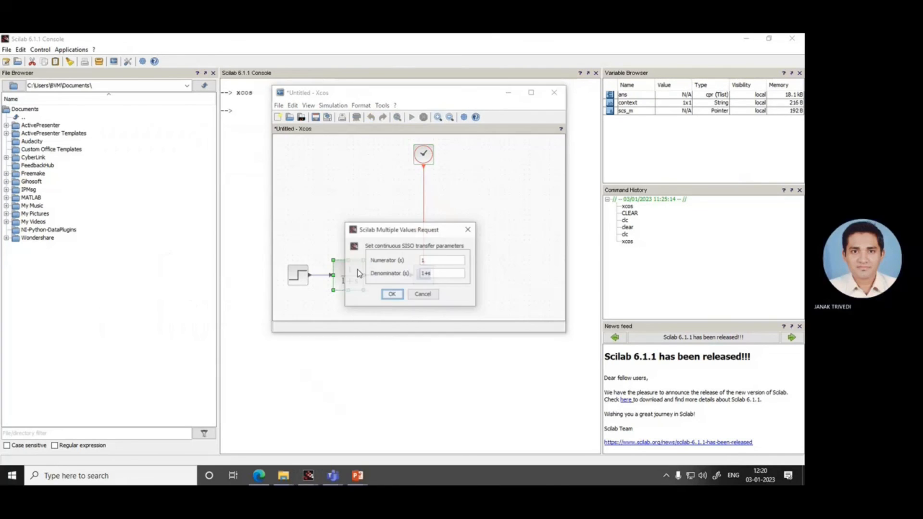
pyautogui.moveTo(439, 263); pyautogui.dragTo(416, 260)
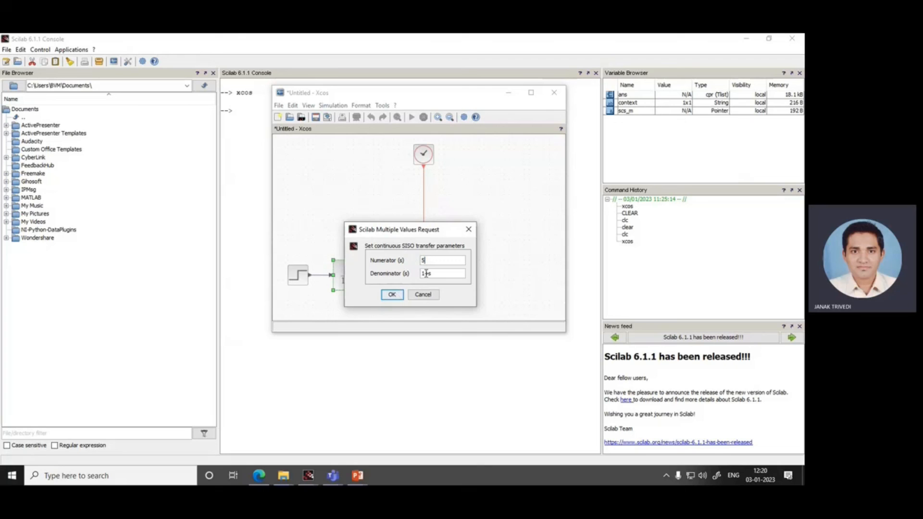
pyautogui.press('BackSpace')
pyautogui.write('6')
pyautogui.click(392, 295)
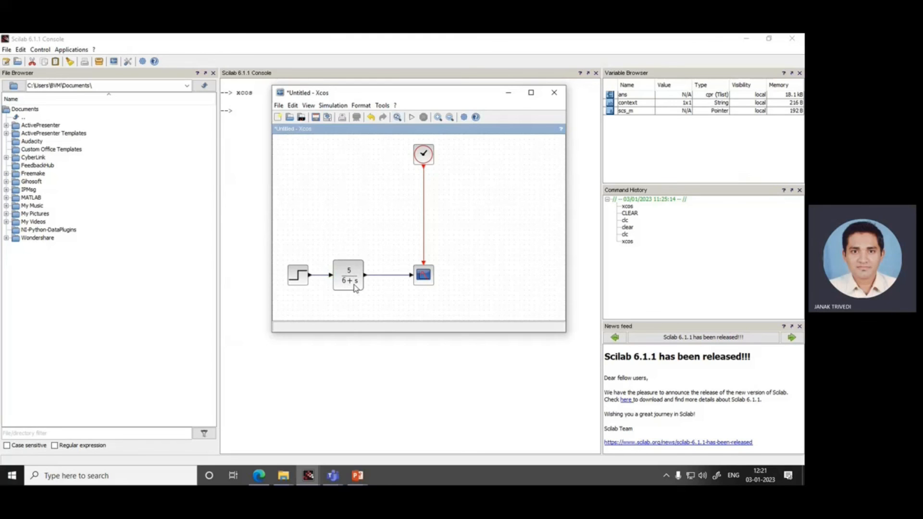
pyautogui.click(411, 117)
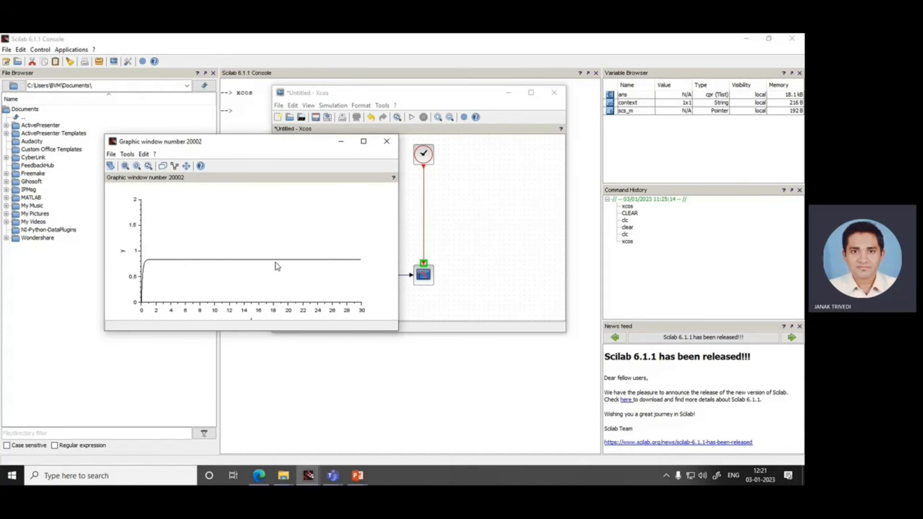
pyautogui.click(389, 144)
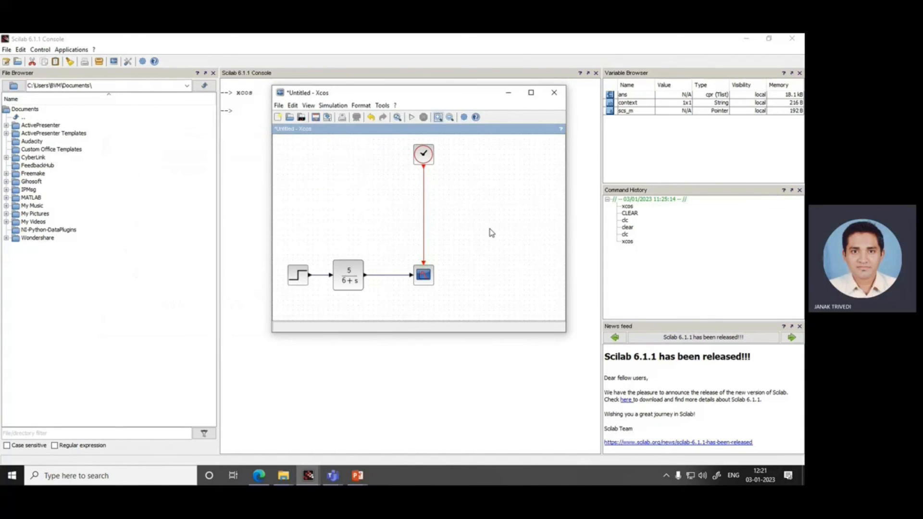